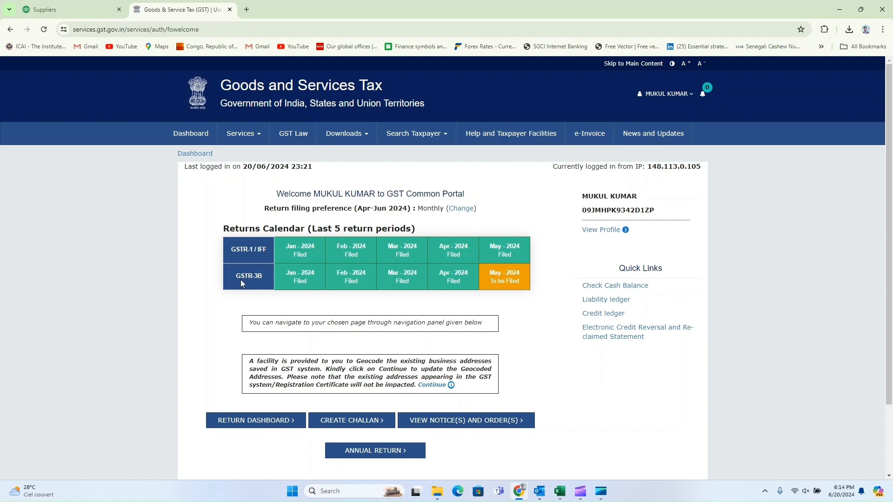
- Open the return dashboard and search the returns for financial year 2024-25, Quarter 1 (Apr - Jun), period May
mouse_move(511, 281)
click(269, 424)
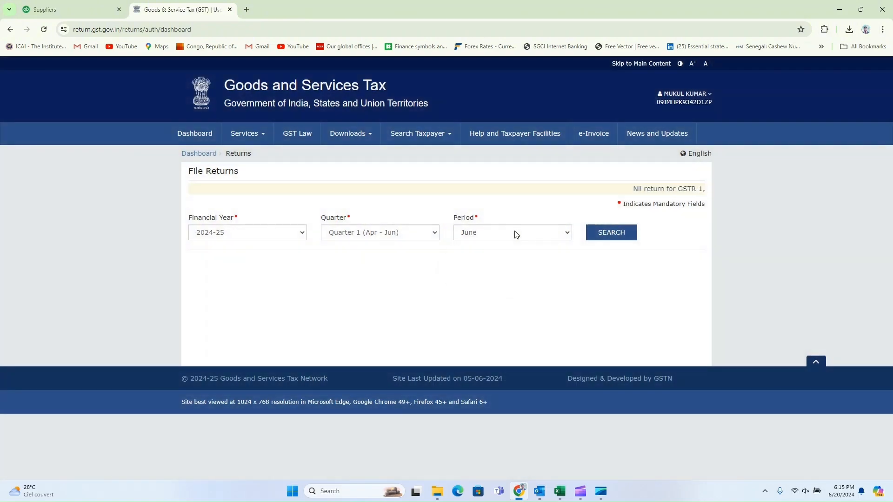
click(513, 235)
click(481, 255)
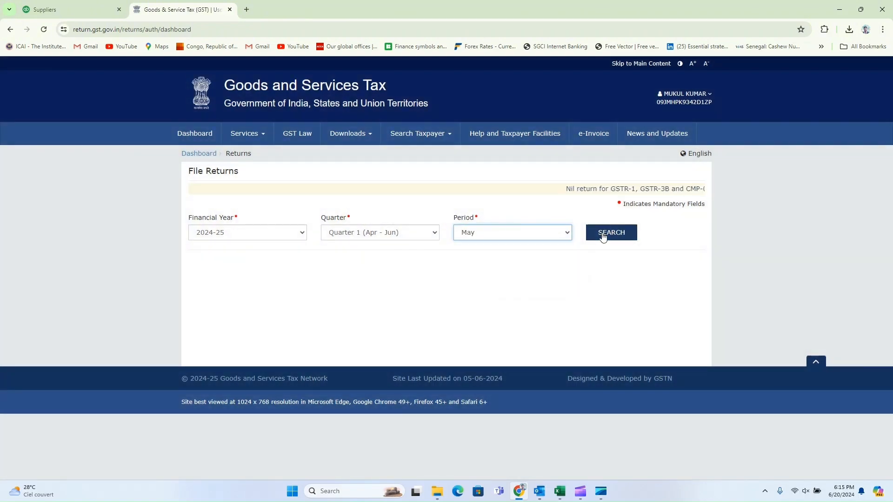
click(609, 233)
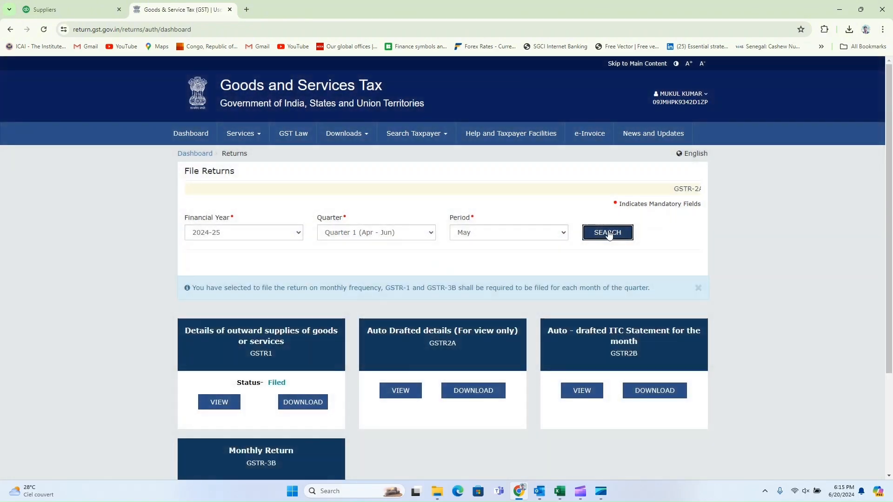
- View the GSTR-2B statement for May and examine the ITC available for all other supplies from registered persons
scroll(614, 317, down, 3)
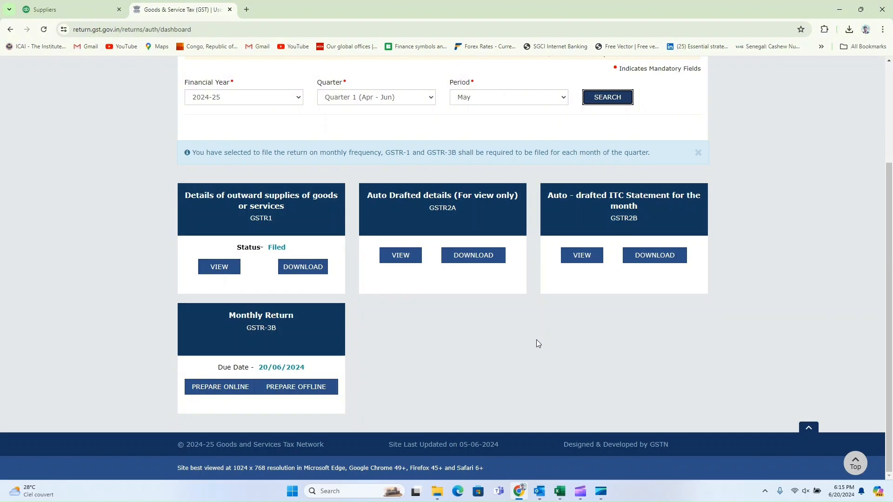
click(584, 260)
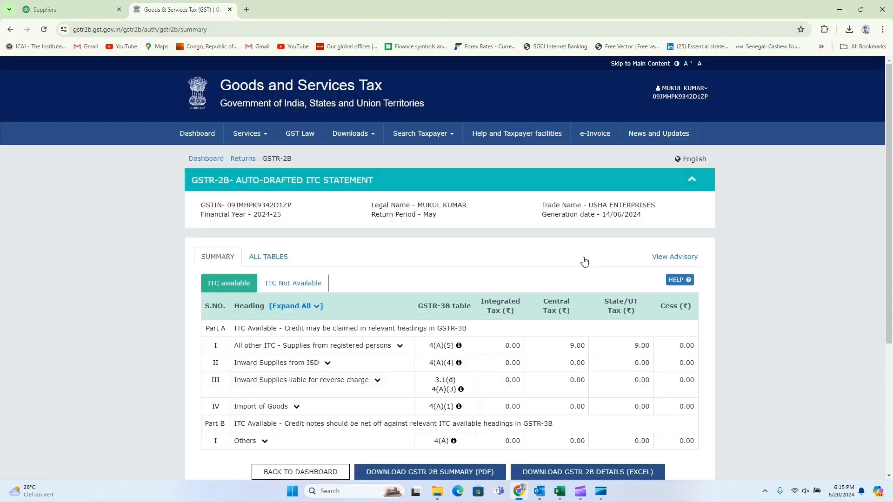
double_click(572, 348)
drag(598, 348, 657, 324)
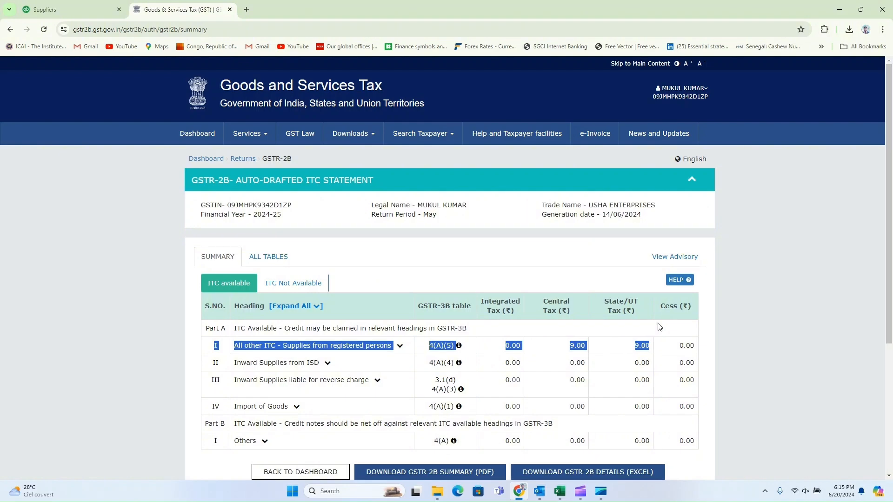
click(554, 356)
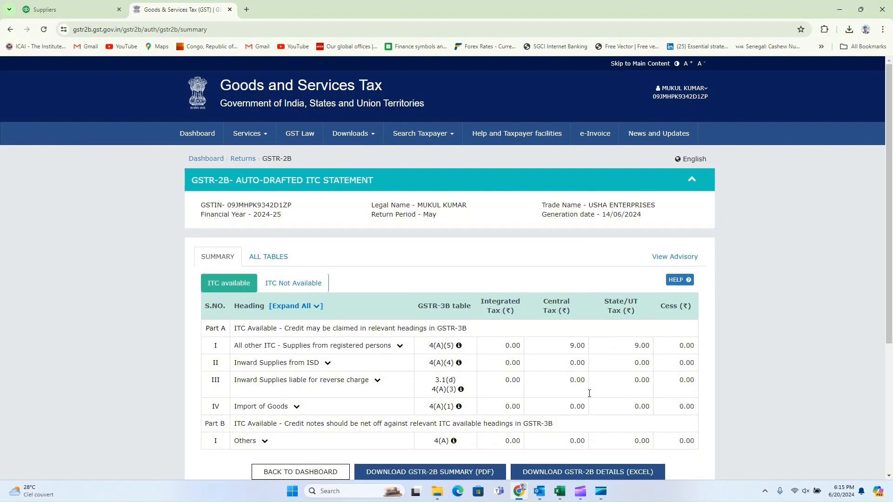
- Examine the GSTR-2B document details of B2B inward supplies, checking which supplier issued the invoice
click(269, 260)
scroll(360, 388, down, 2)
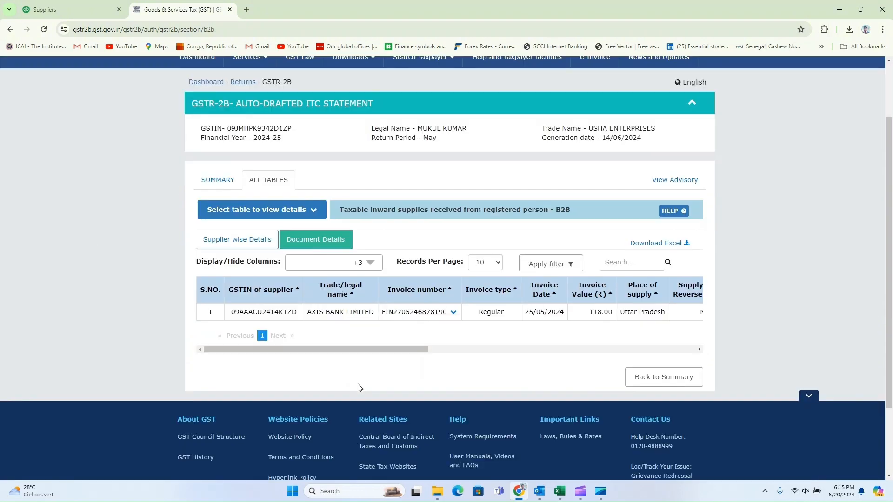
scroll(360, 387, down, 1)
drag(307, 249, 376, 252)
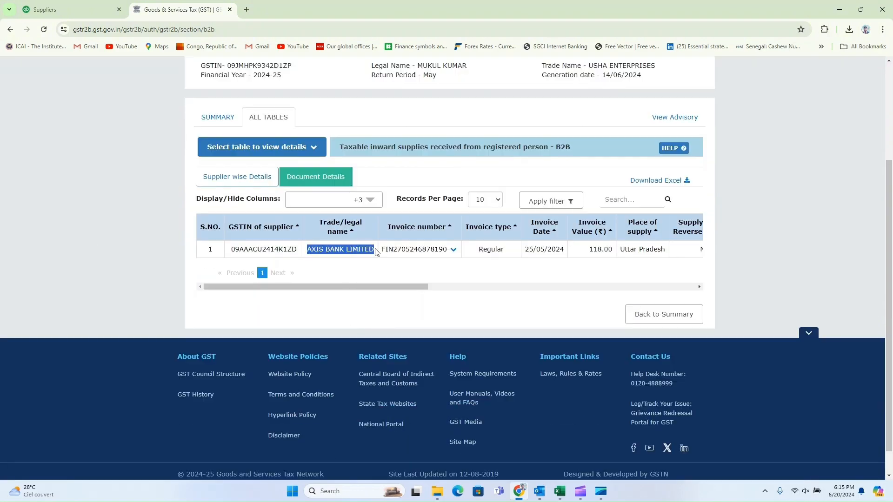
scroll(472, 285, up, 2)
click(786, 317)
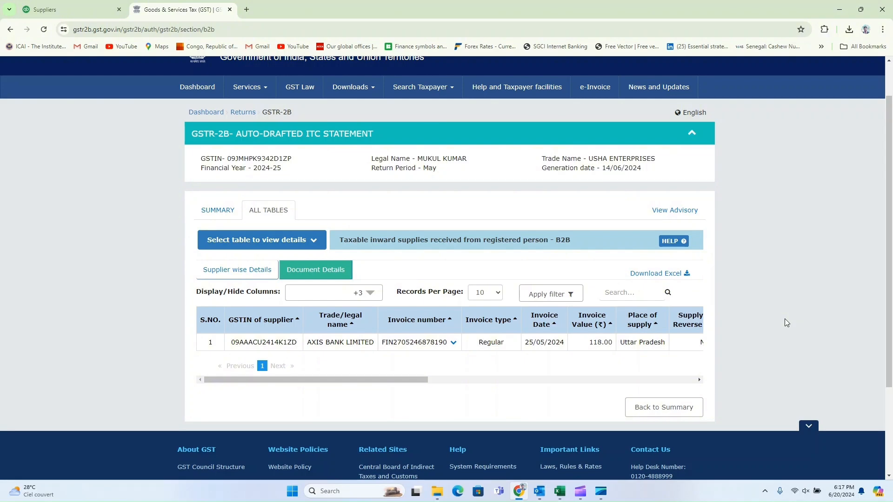
- Go back through the GSTR-2B summary to the returns dashboard and search for the May returns again
click(653, 412)
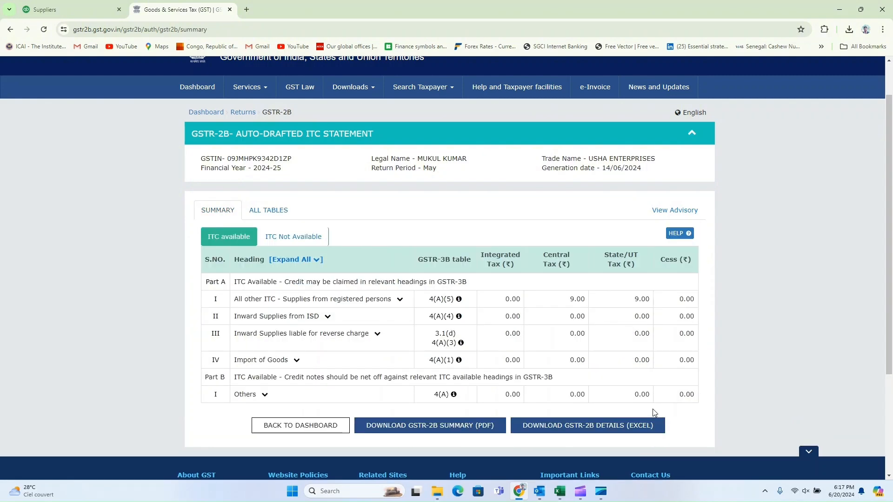
click(319, 425)
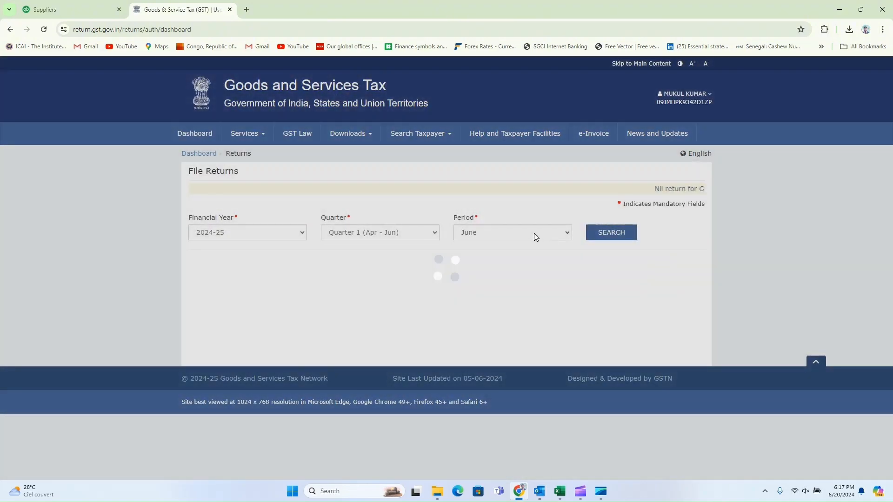
click(534, 233)
click(512, 254)
click(591, 233)
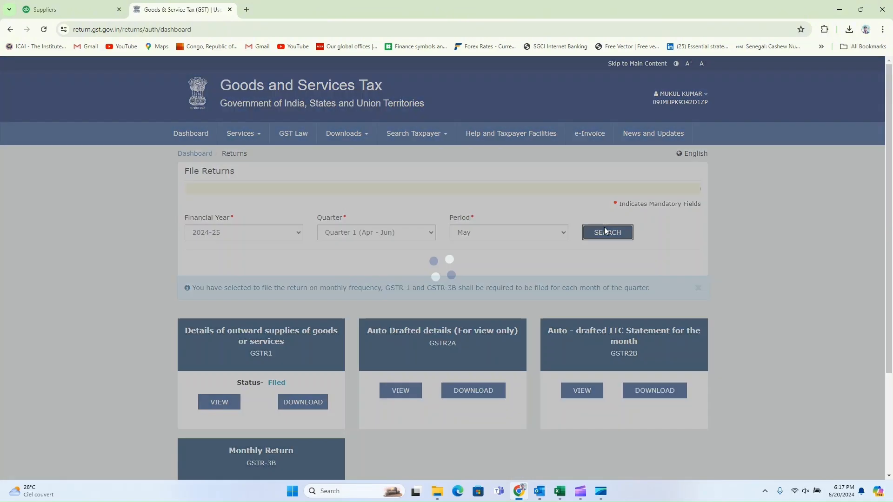
- Start preparing the monthly GSTR-3B online, answer NO to filing a Nil return, and close the system generated summary
scroll(404, 303, down, 3)
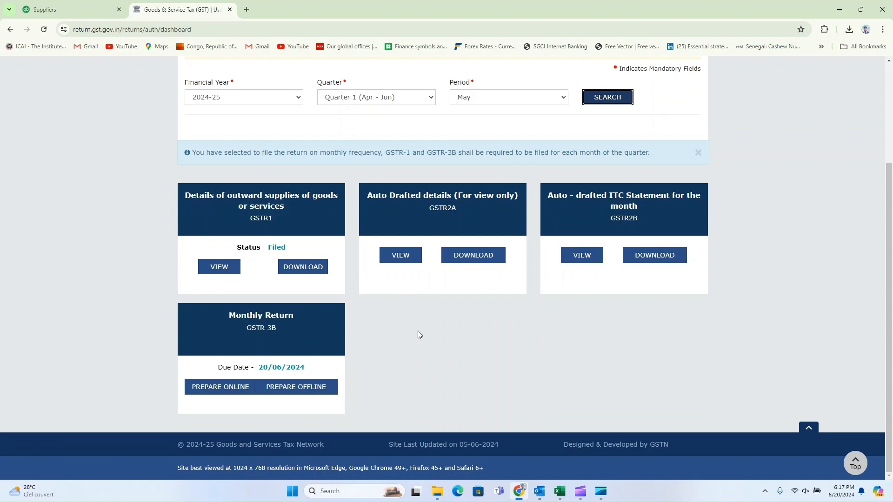
click(231, 392)
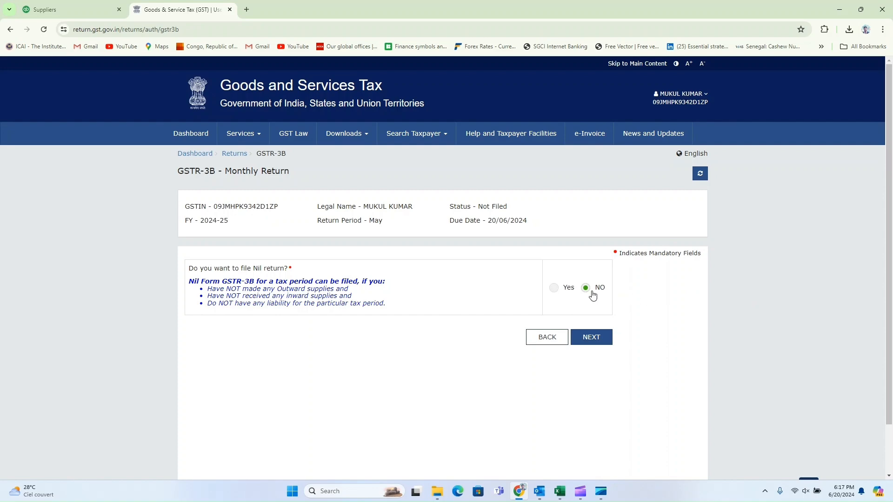
click(601, 341)
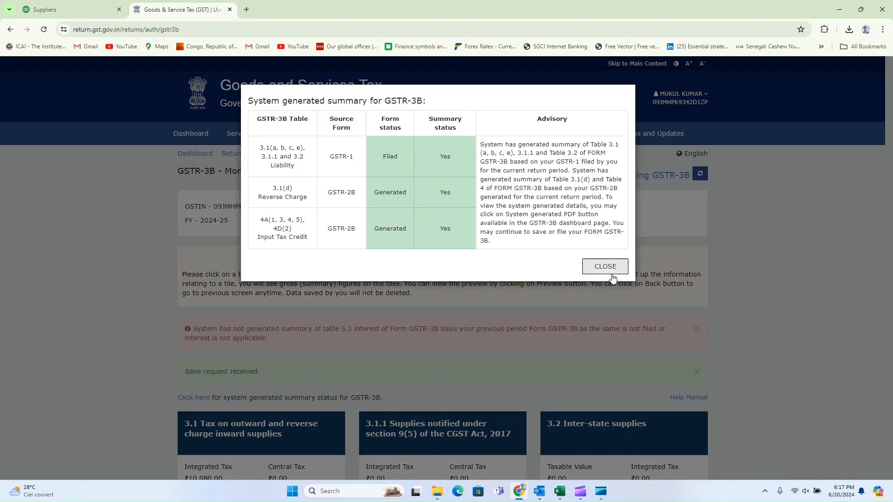
click(612, 273)
- Review the GSTR-3B tiles for outward supplies, inter-state supplies, eligible ITC, exempt supplies, and interest and late fee
scroll(486, 286, down, 2)
scroll(558, 303, down, 6)
scroll(583, 321, up, 3)
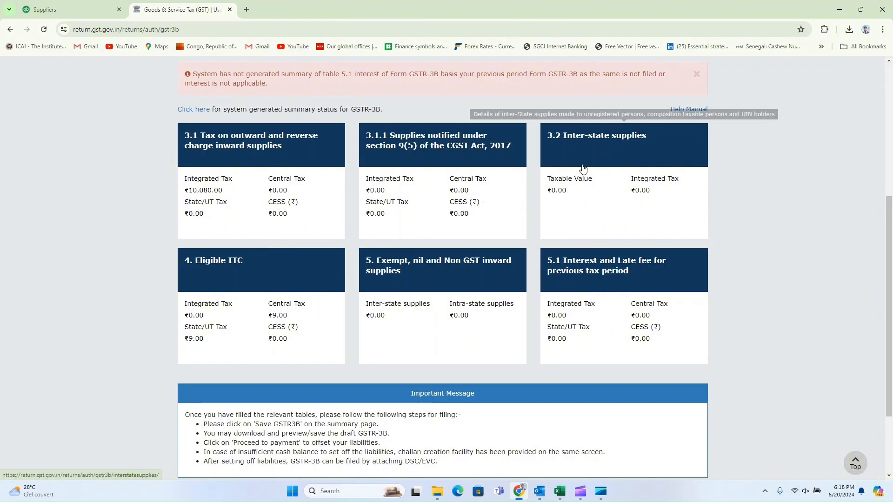
scroll(251, 271, down, 1)
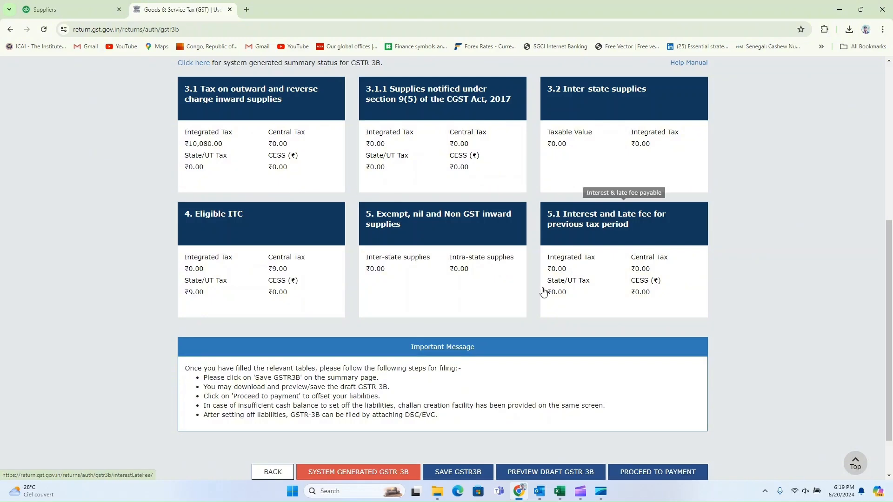
scroll(542, 309, down, 2)
scroll(642, 326, up, 4)
scroll(657, 288, down, 4)
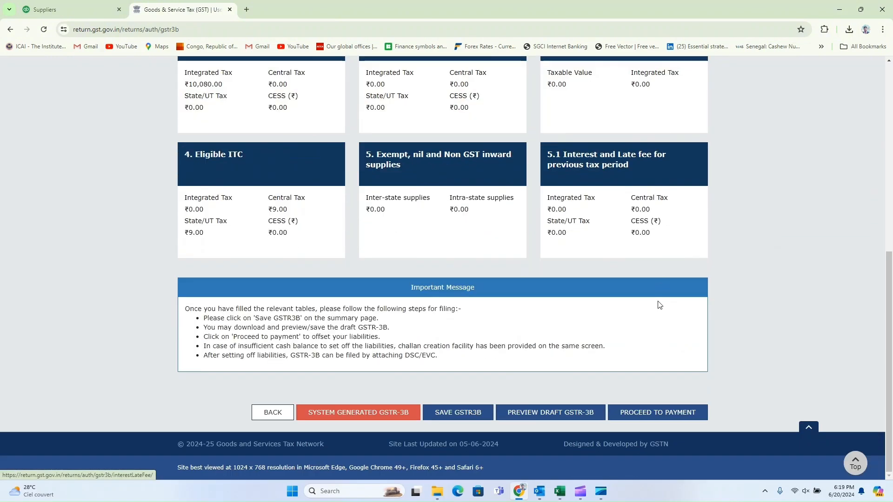
- Proceed to the GSTR-3B tax payment, post the payment against the ledger, and agree to create a challan
click(657, 415)
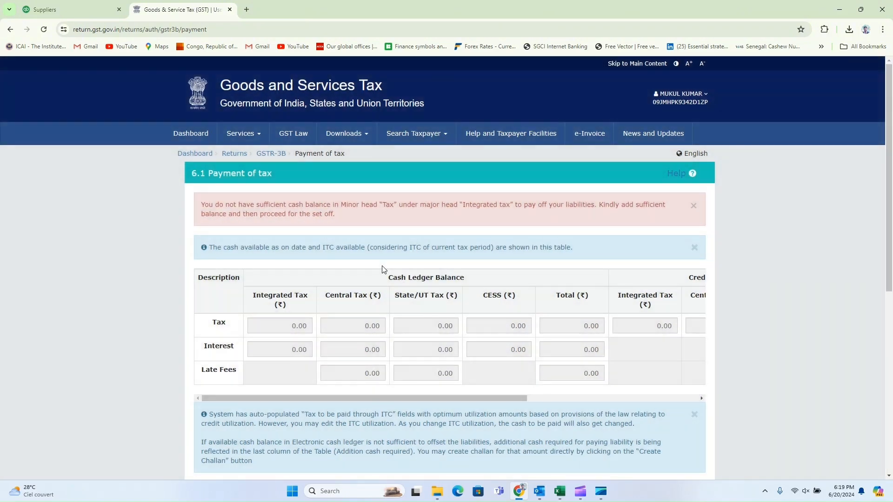
scroll(383, 266, down, 7)
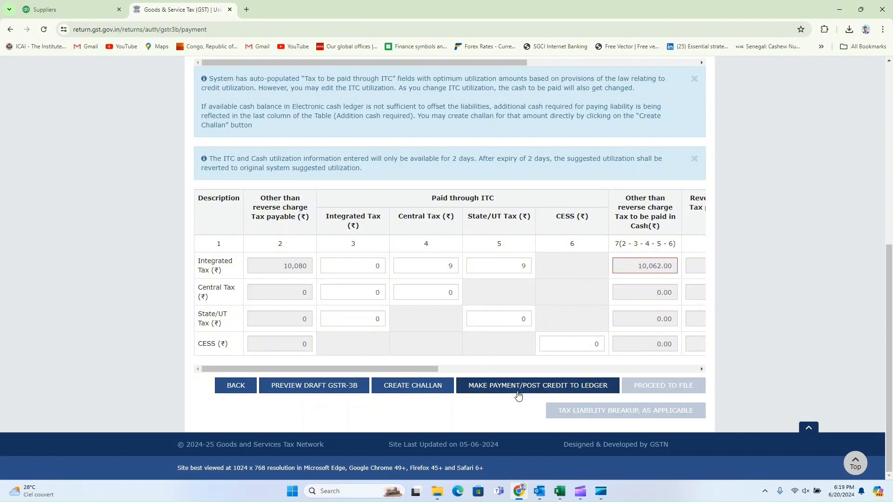
click(582, 388)
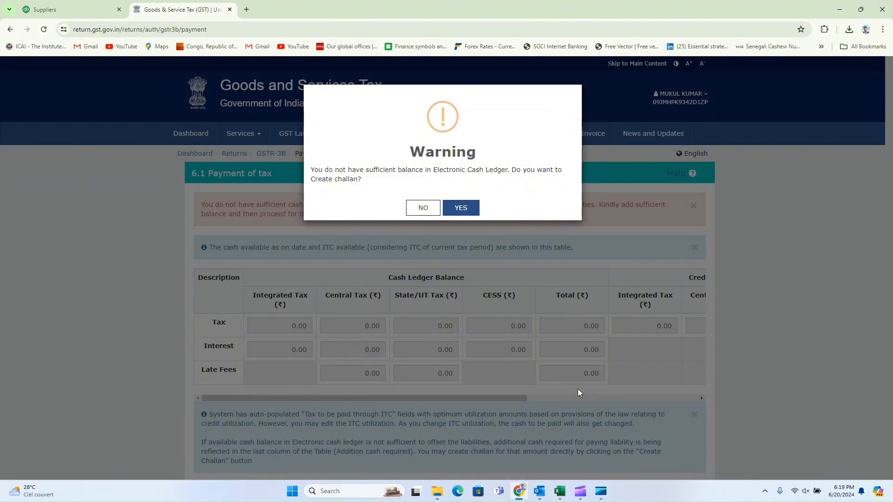
click(462, 209)
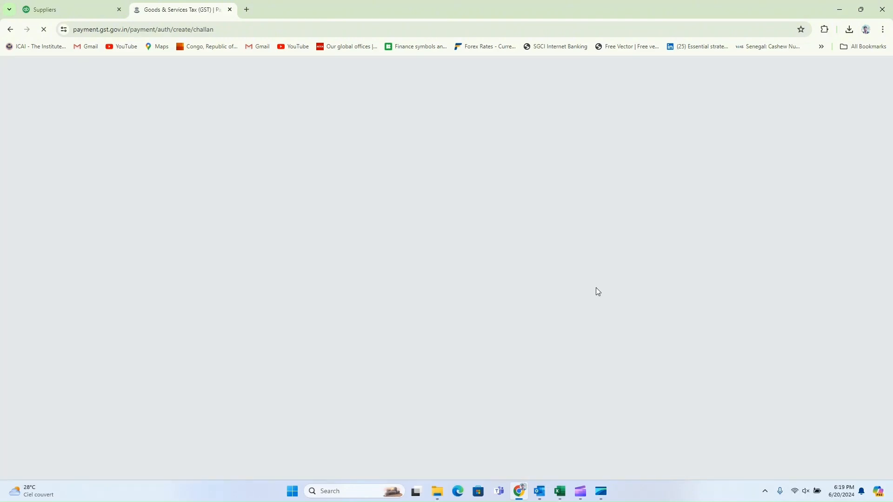
- Choose E-Payment as the payment mode and generate the challan
scroll(376, 289, down, 3)
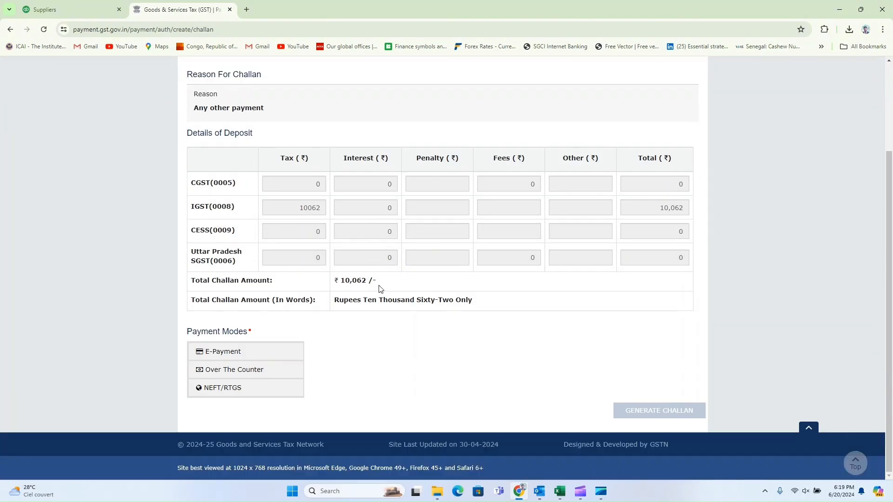
click(239, 355)
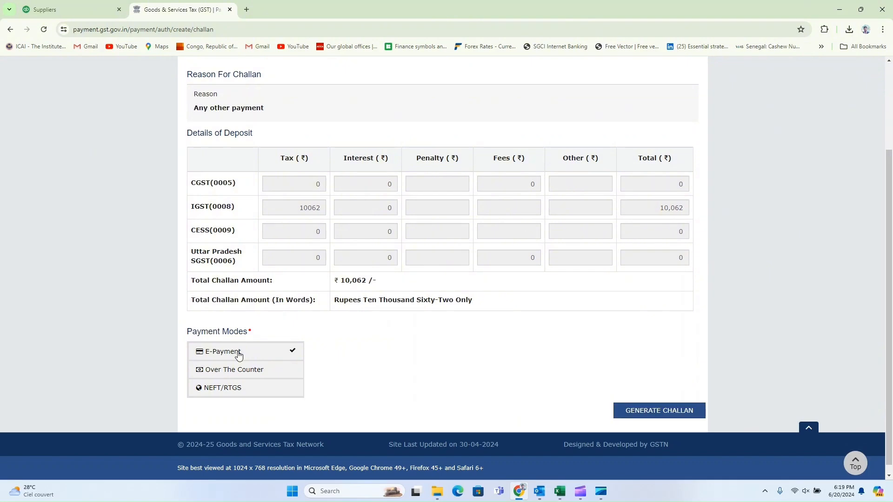
click(638, 410)
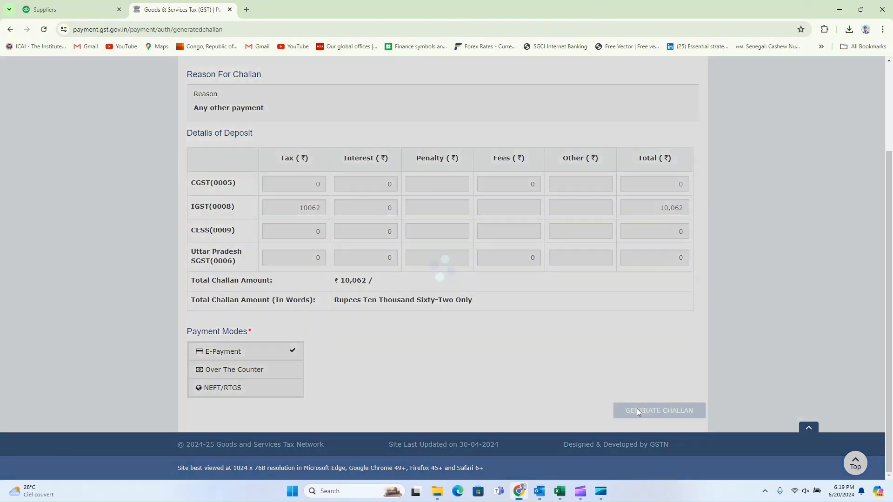
- Pay the challan by Net Banking through Punjab National Bank, agreeing to the terms and conditions
scroll(296, 211, down, 6)
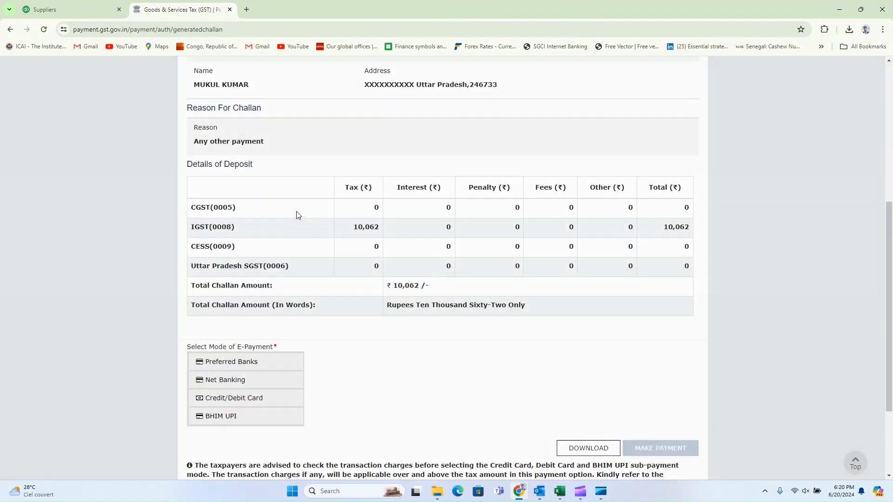
scroll(296, 211, down, 3)
click(235, 258)
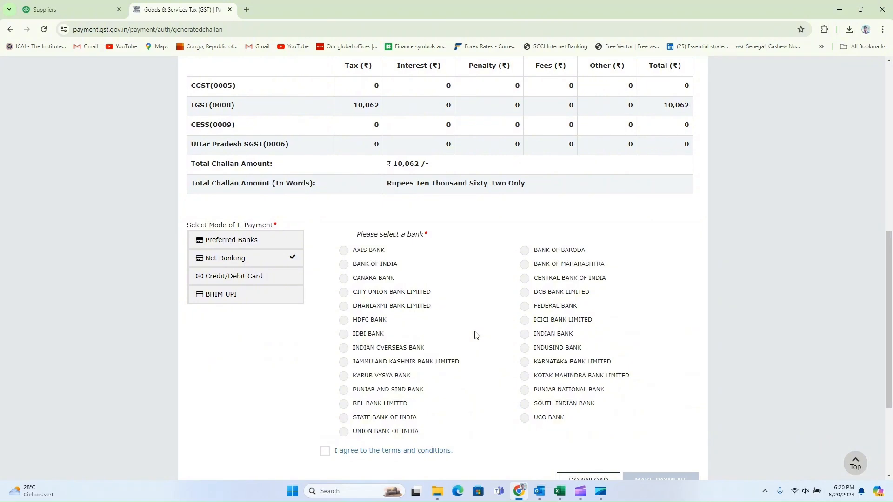
click(526, 391)
scroll(451, 379, down, 5)
click(333, 301)
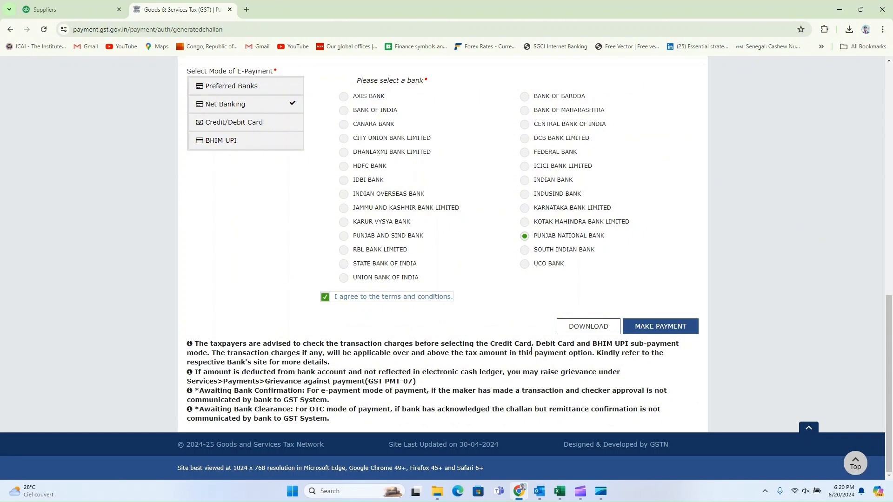
click(650, 321)
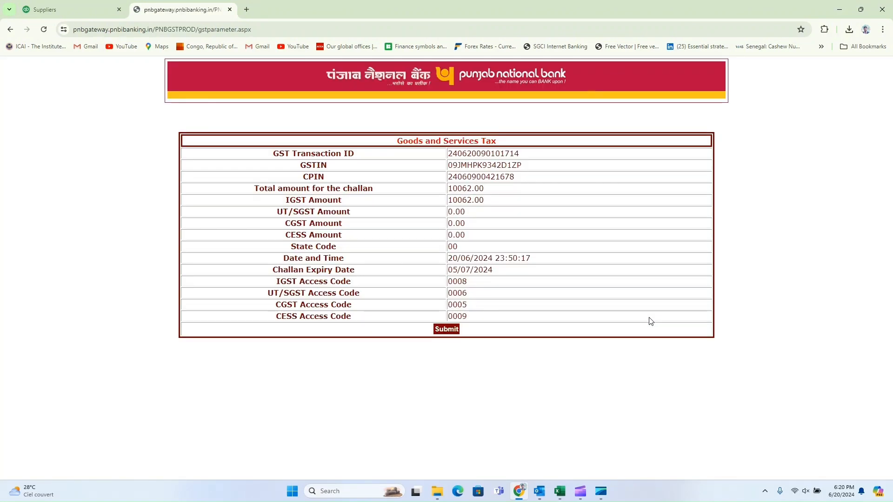
- Submit the GST challan details on the bank gateway and make the payment as a Retail User
click(449, 329)
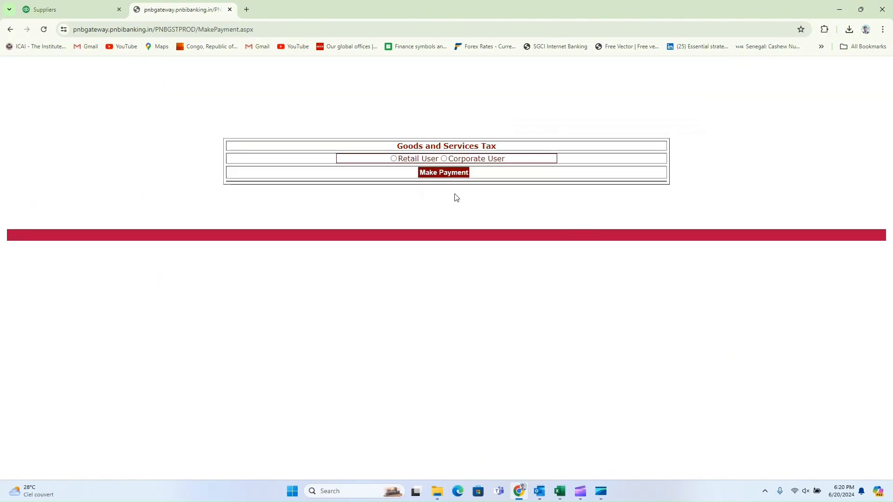
click(393, 159)
click(443, 173)
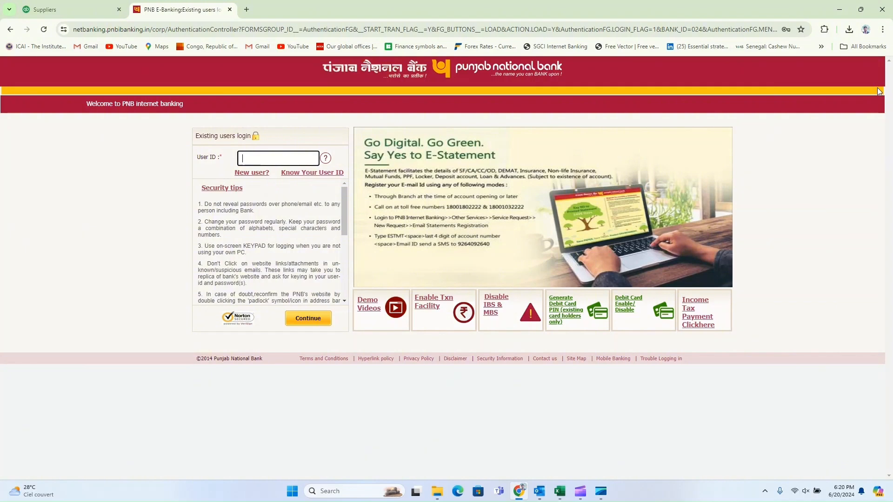
- Enter the internet banking user ID and continue to the password page
text(**********)
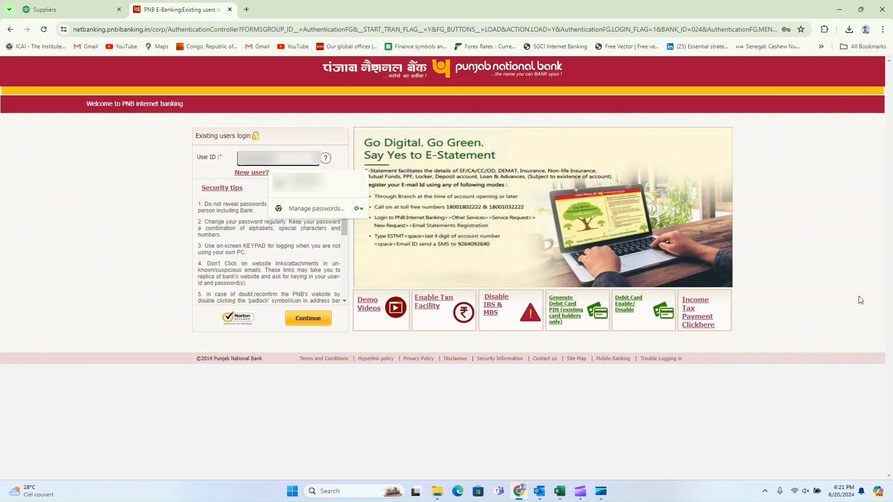
click(303, 409)
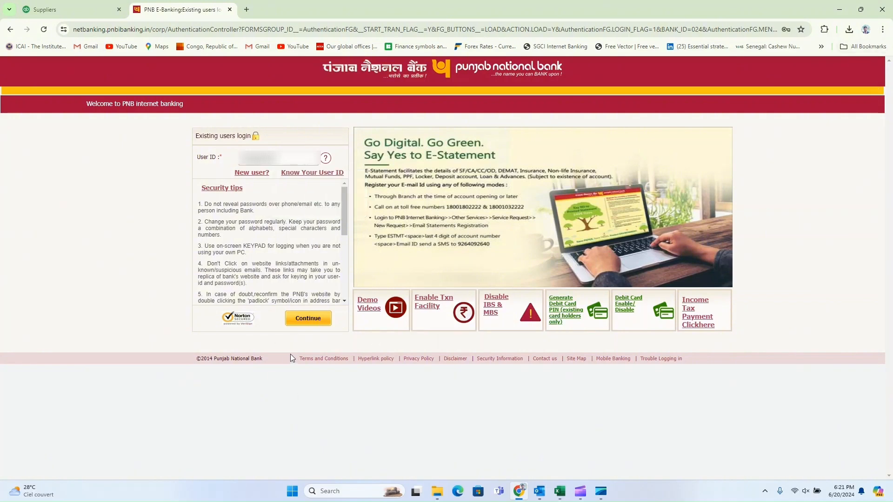
click(308, 320)
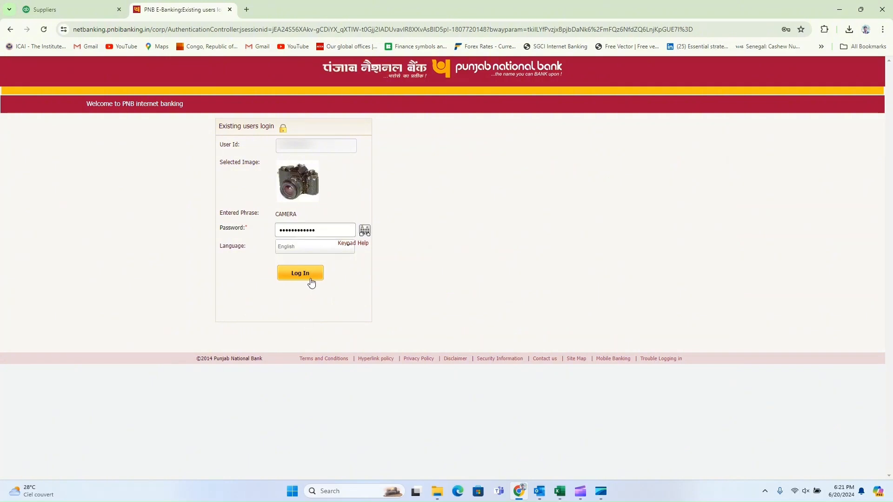
- Log in to the bank's internet banking and decline saving the password in the browser
click(311, 277)
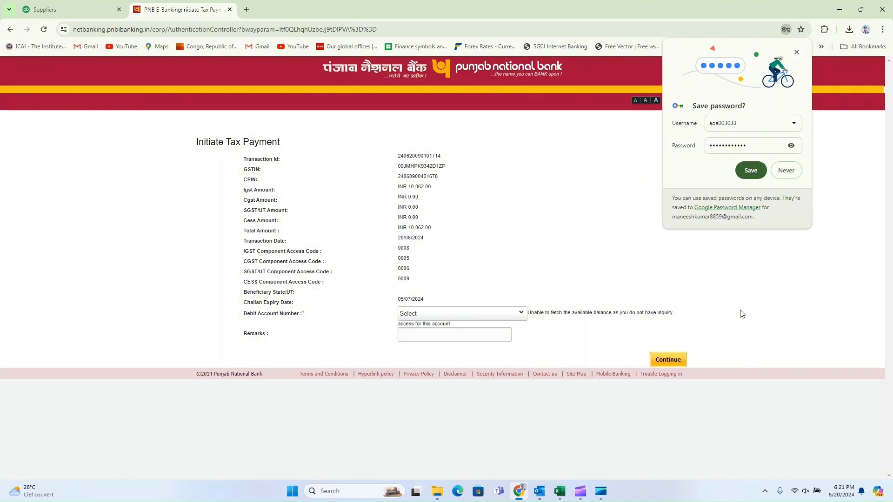
click(786, 170)
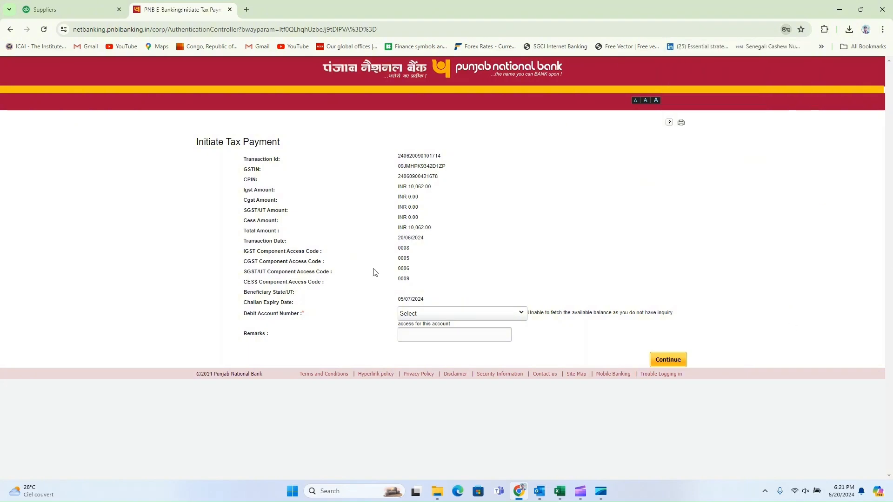
- Select the debit account for the tax payment, add the remark "GST FOR MAY2024" and continue to the confirmation preview
click(503, 315)
click(483, 327)
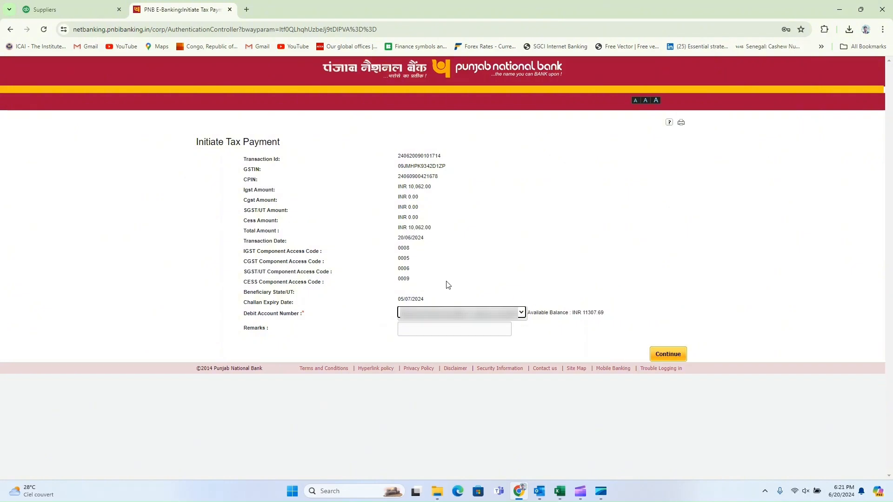
drag(621, 315, 578, 313)
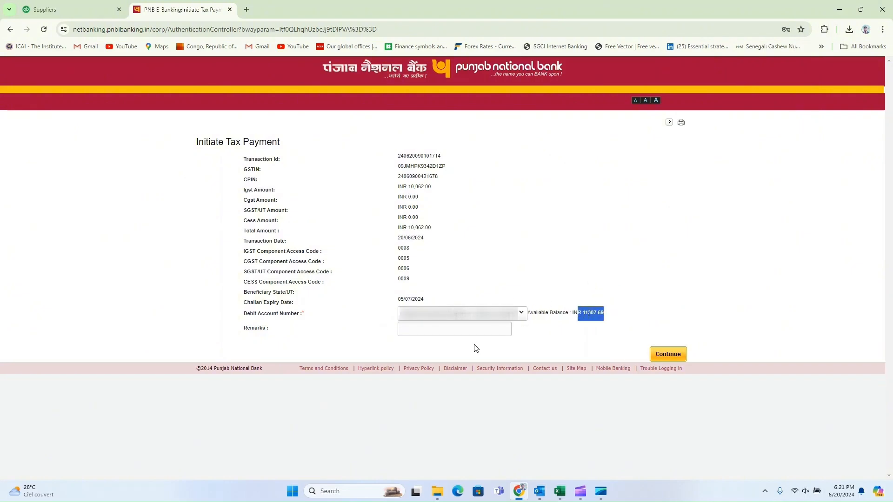
click(443, 331)
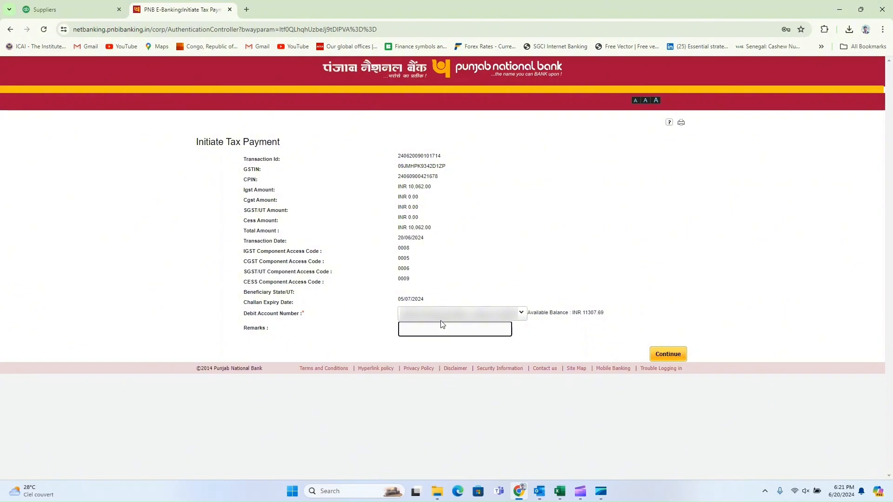
text(GST FOR MAY2024)
click(668, 359)
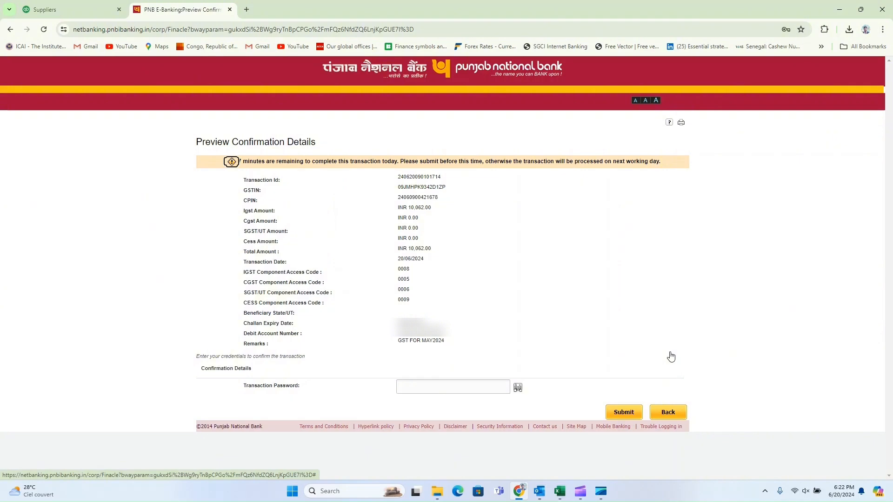
- Enter the transaction password and submit the GST payment
click(418, 387)
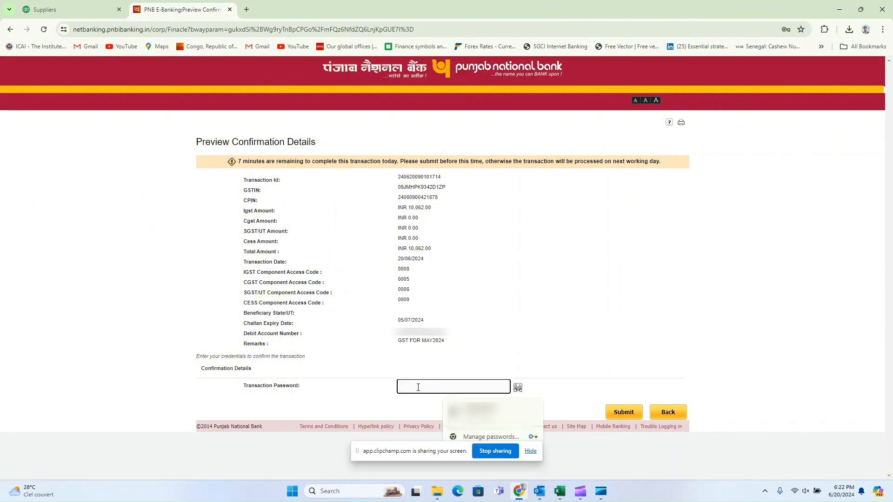
text(•)
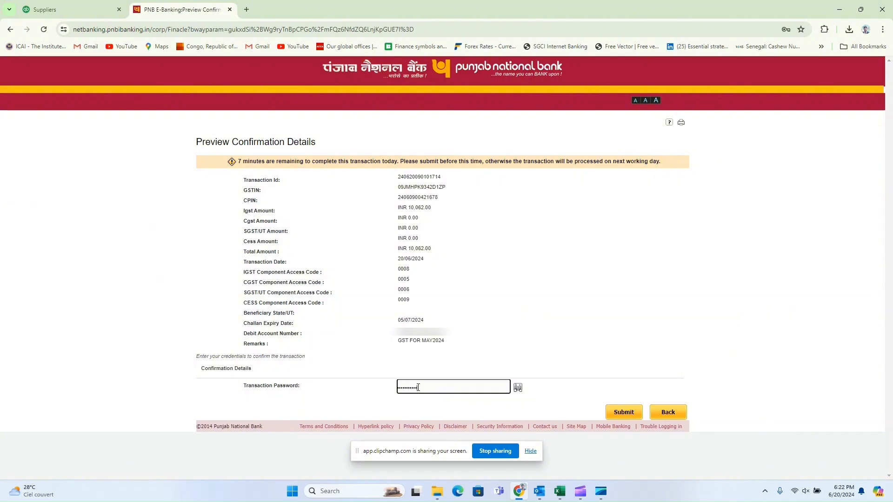
click(628, 413)
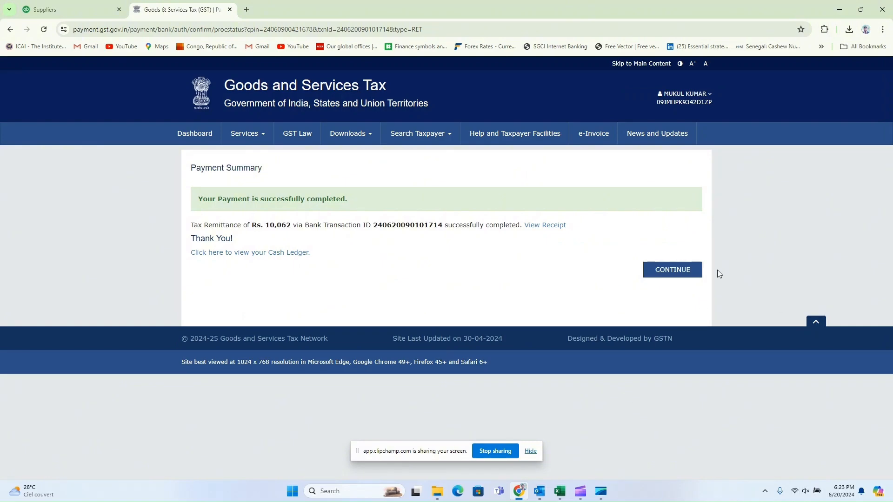
- Return to the GSTR-3B tax payment page and post the payment and credit to the ledger, confirming the liability offset
click(682, 276)
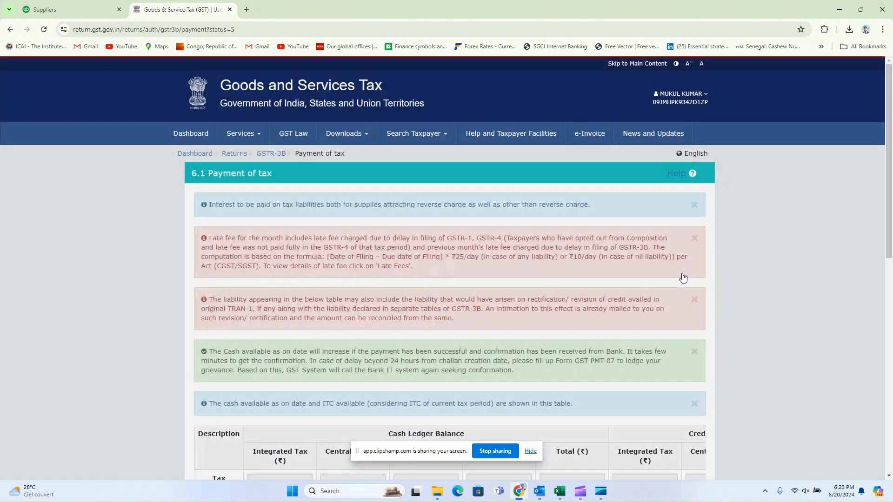
scroll(467, 236, down, 10)
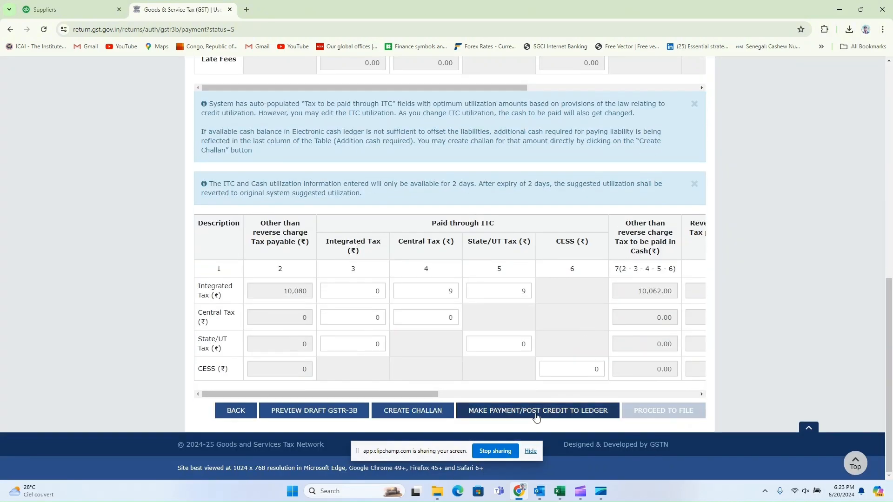
click(565, 413)
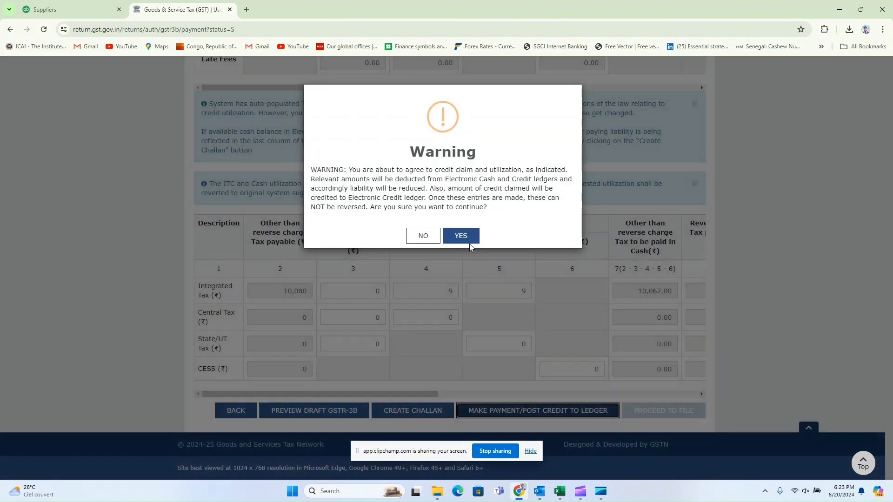
click(467, 235)
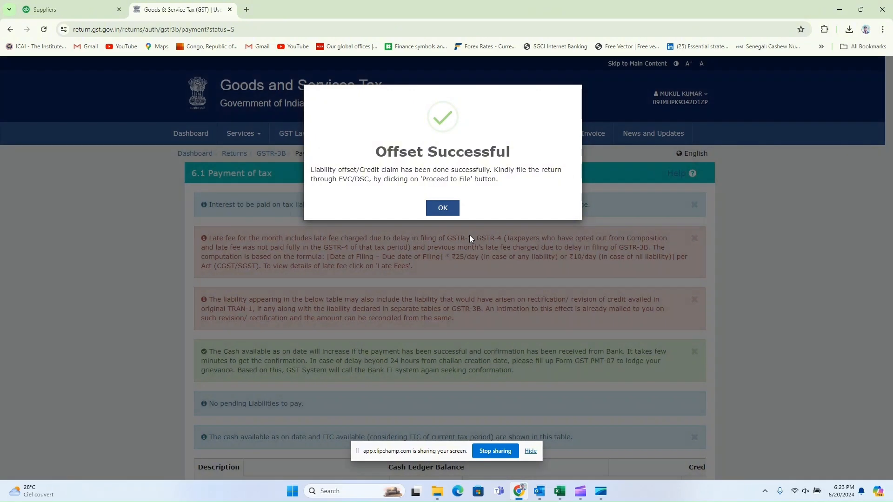
click(443, 206)
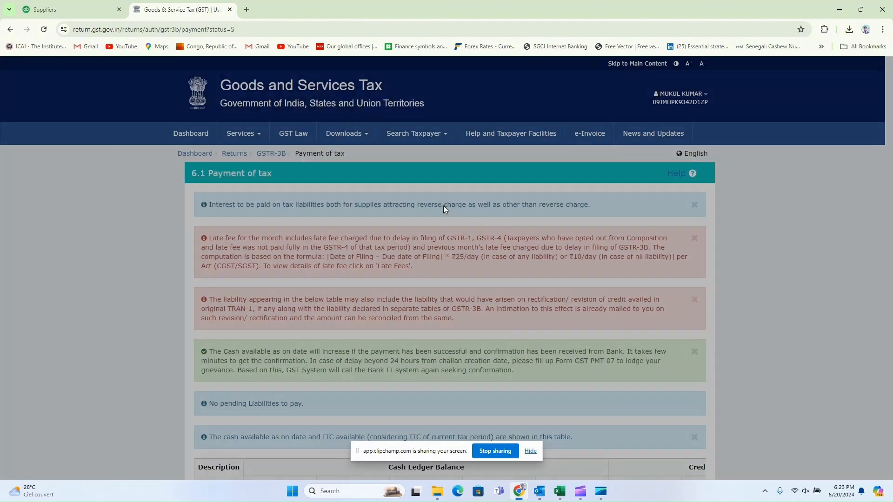
click(533, 451)
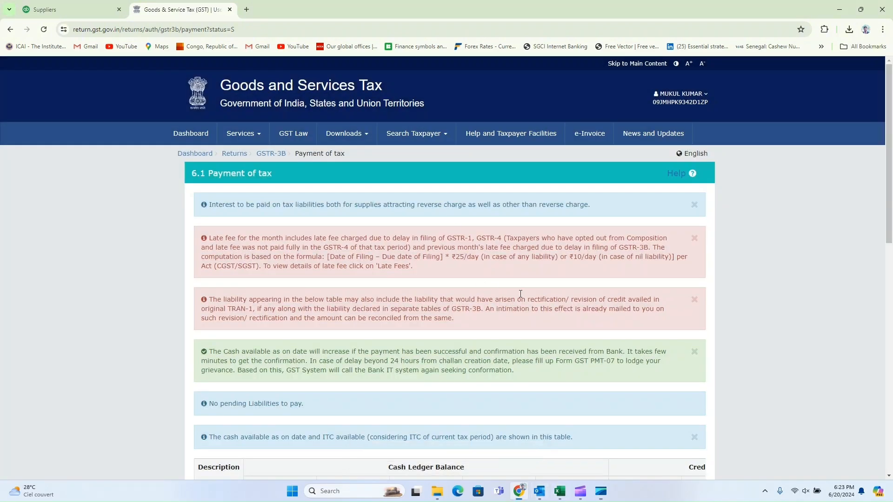
- Proceed to file, affirm the GSTR-3B declaration with the authorised signatory selected, and start filing with EVC
scroll(546, 330, down, 10)
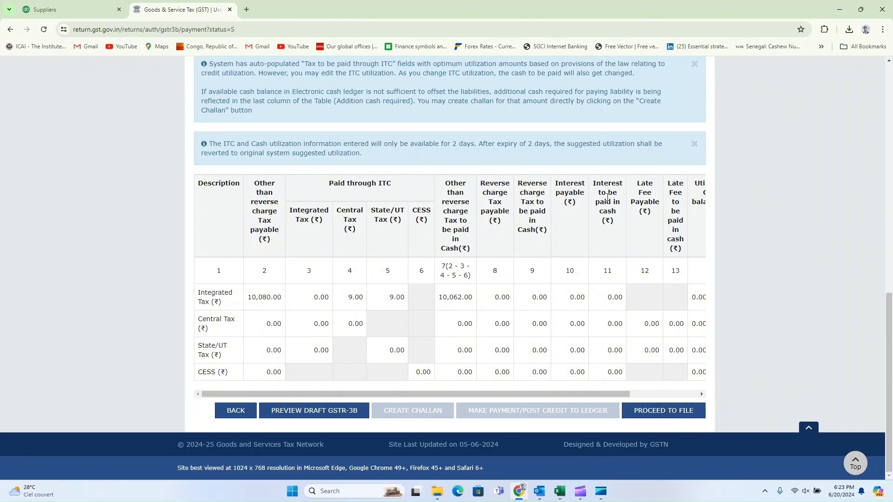
click(673, 413)
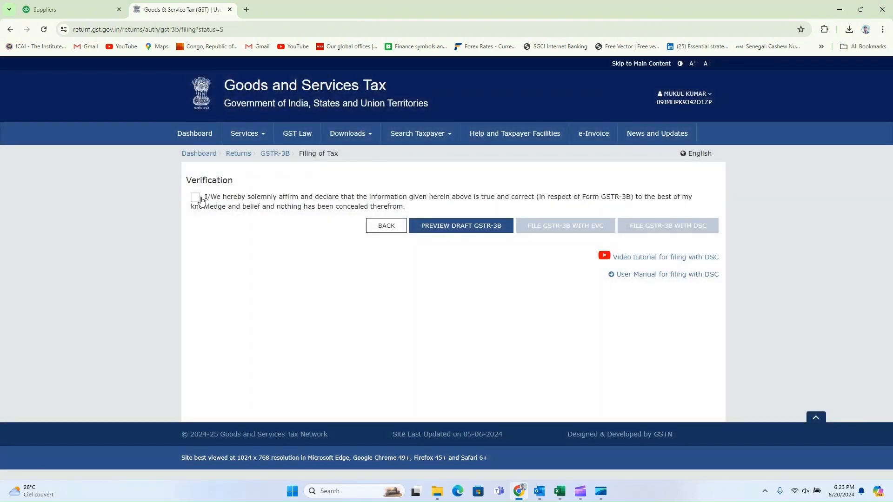
click(200, 198)
click(274, 236)
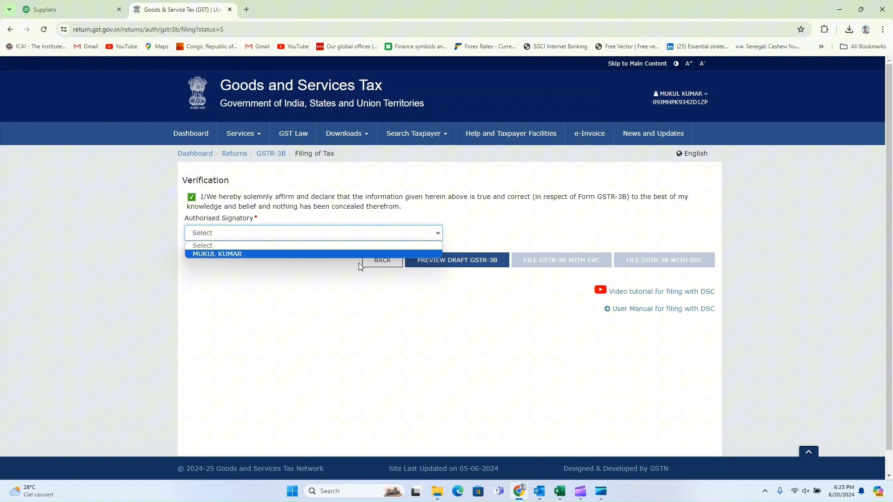
click(282, 255)
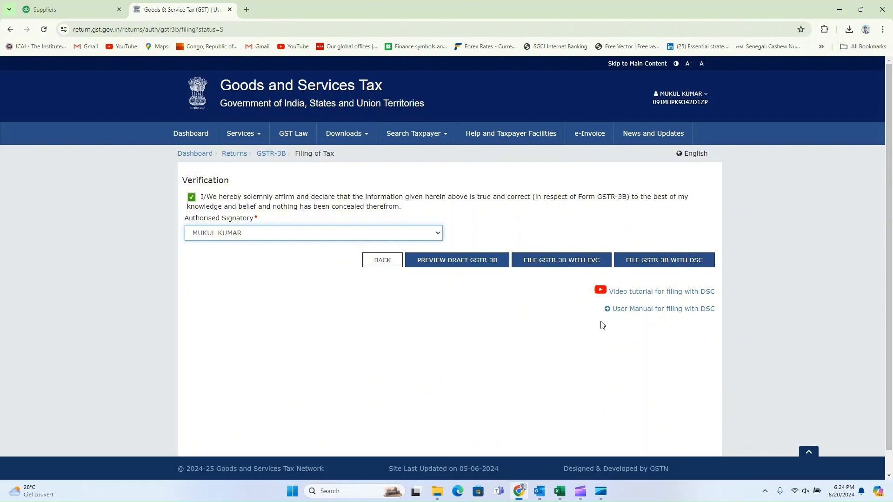
click(561, 263)
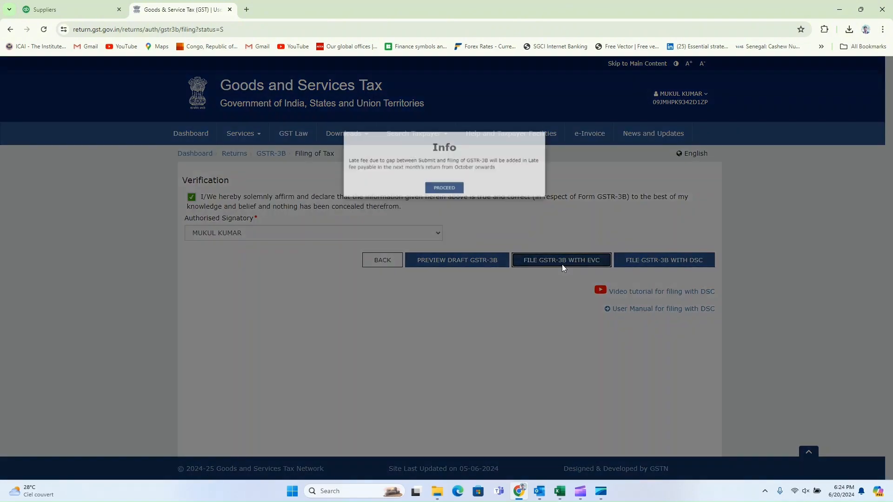
click(434, 162)
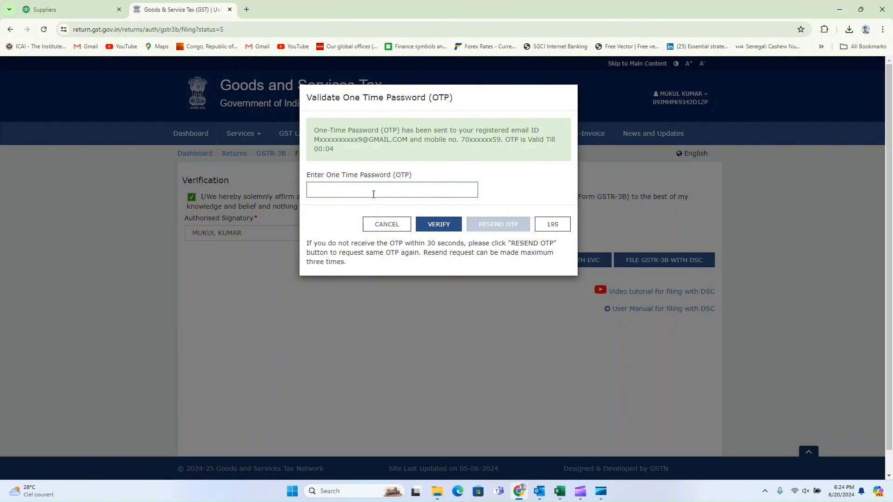
- Try to verify the GSTR-3B filing with the one-time password
click(373, 194)
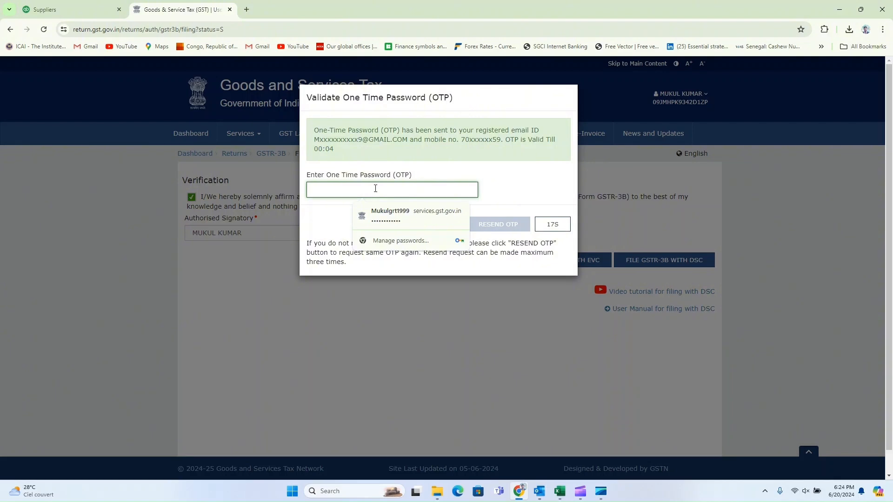
text(1)
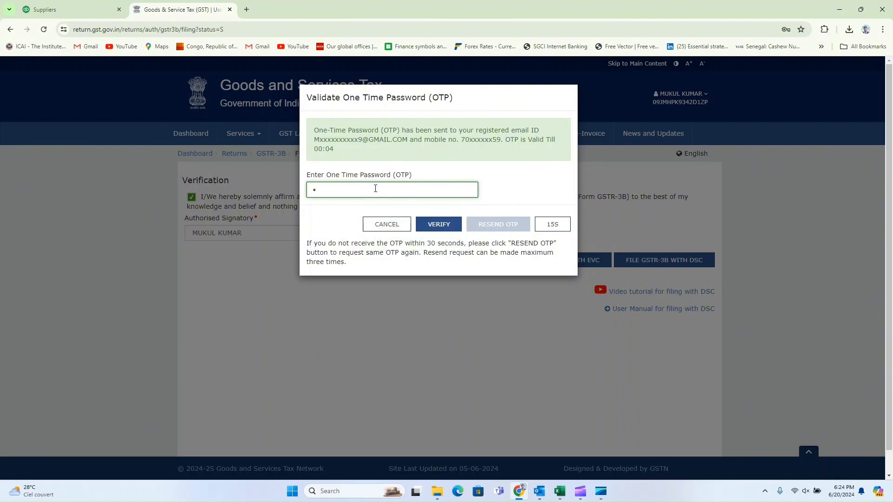
text(1)
text(1)
click(444, 224)
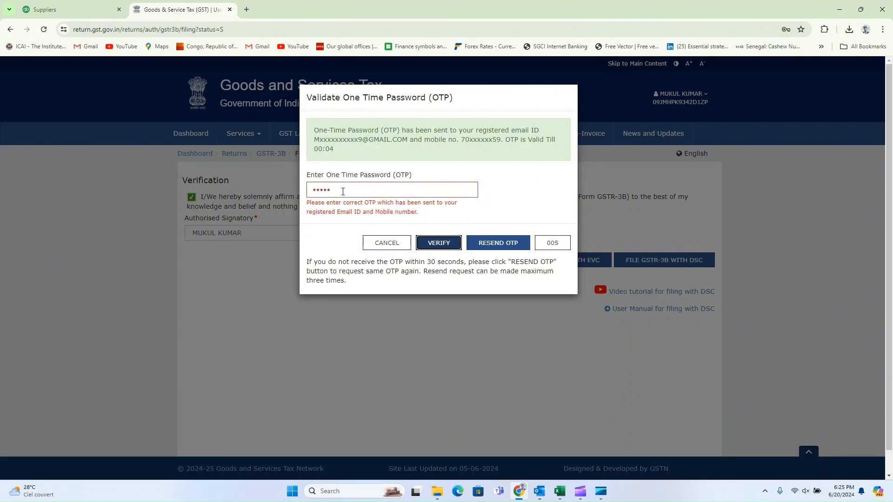
- Replace the entered code with the correct one-time password and verify it to file GSTR-3B
double_click(344, 189)
key(BackSpace)
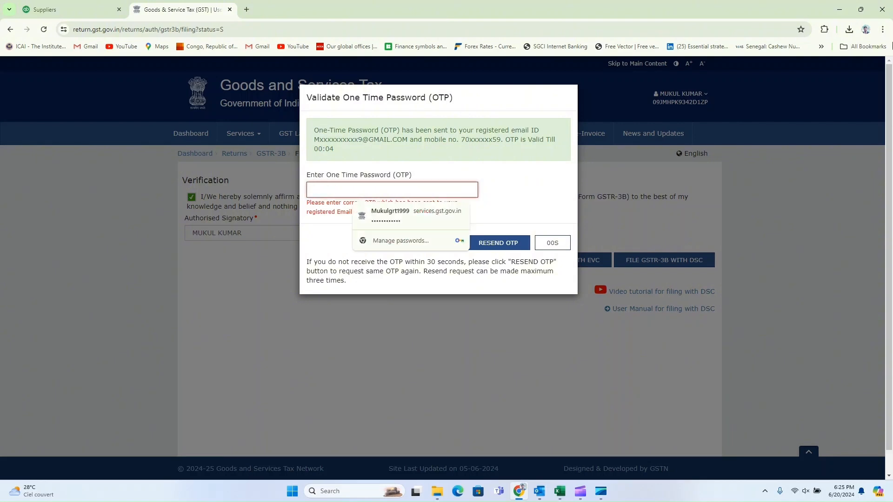
text(•••)
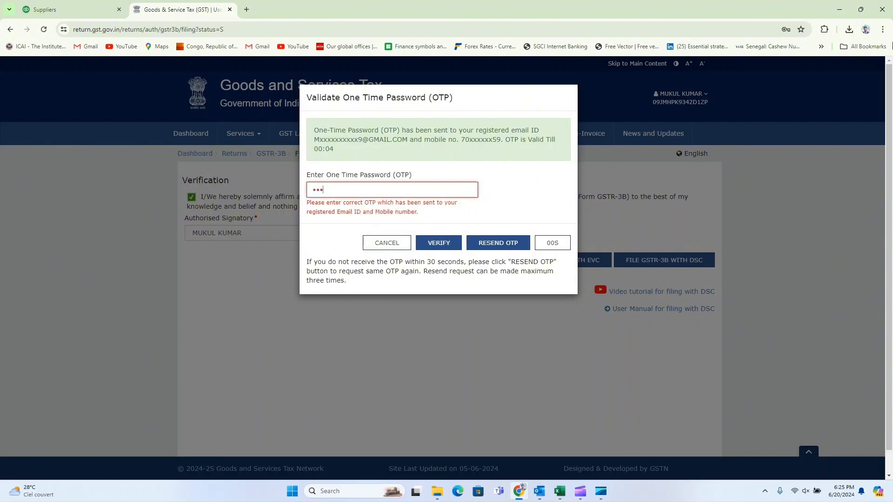
text(•••)
click(445, 243)
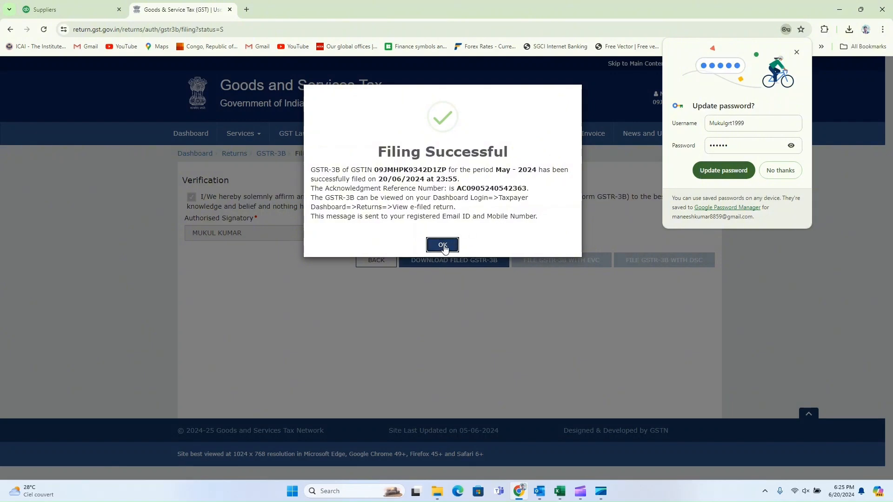
- Acknowledge the filing message and download the filed GSTR-3B return
click(442, 245)
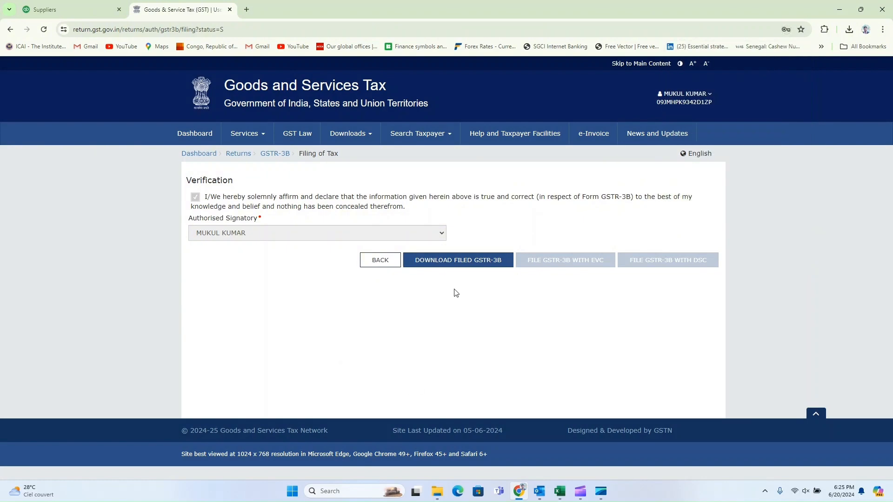
click(462, 264)
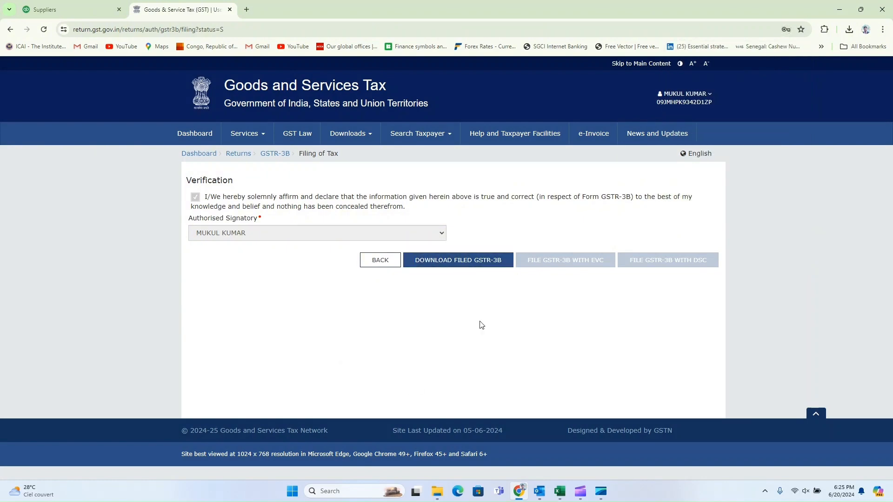